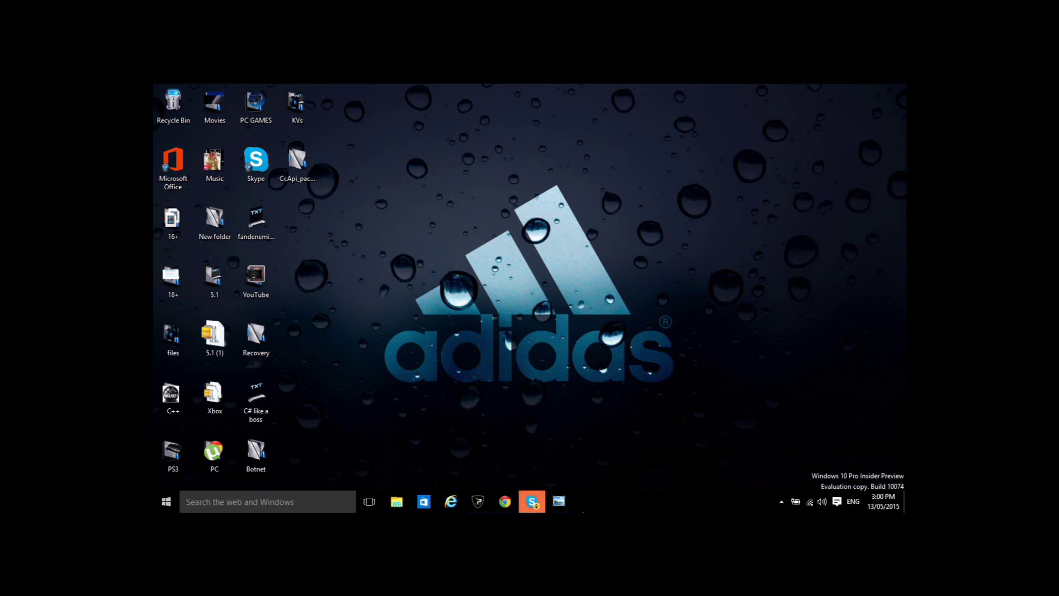
Bring back the yellow network cables photo, then close it.
{"action": "left_click", "coordinate": [559, 501]}
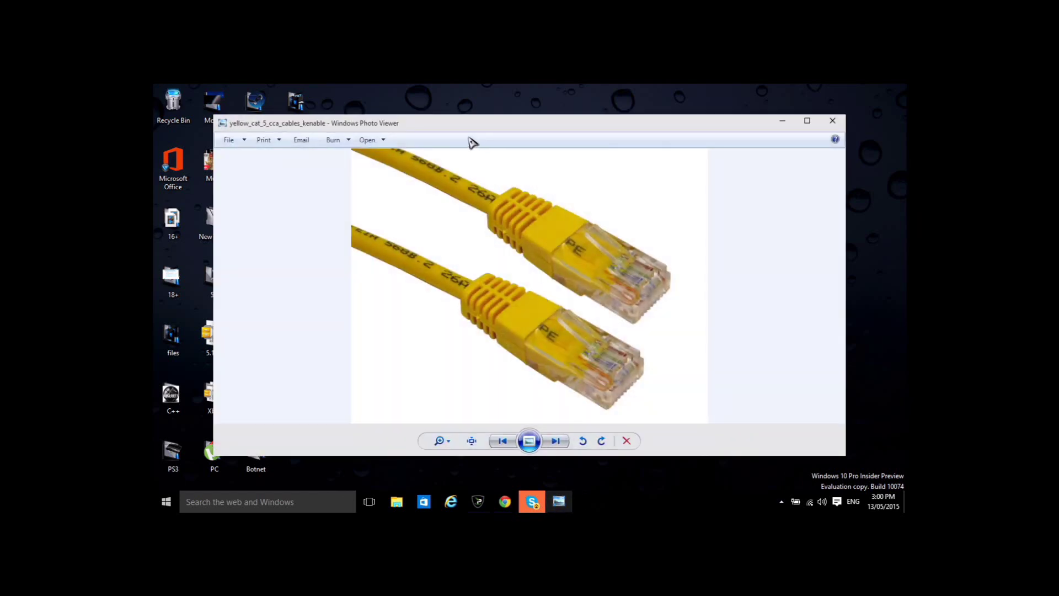
{"action": "mouse_move", "coordinate": [475, 133]}
{"action": "left_mouse_down"}
{"action": "mouse_move", "coordinate": [511, 137]}
{"action": "mouse_move", "coordinate": [462, 135]}
{"action": "left_mouse_up"}
{"action": "left_click", "coordinate": [833, 130]}
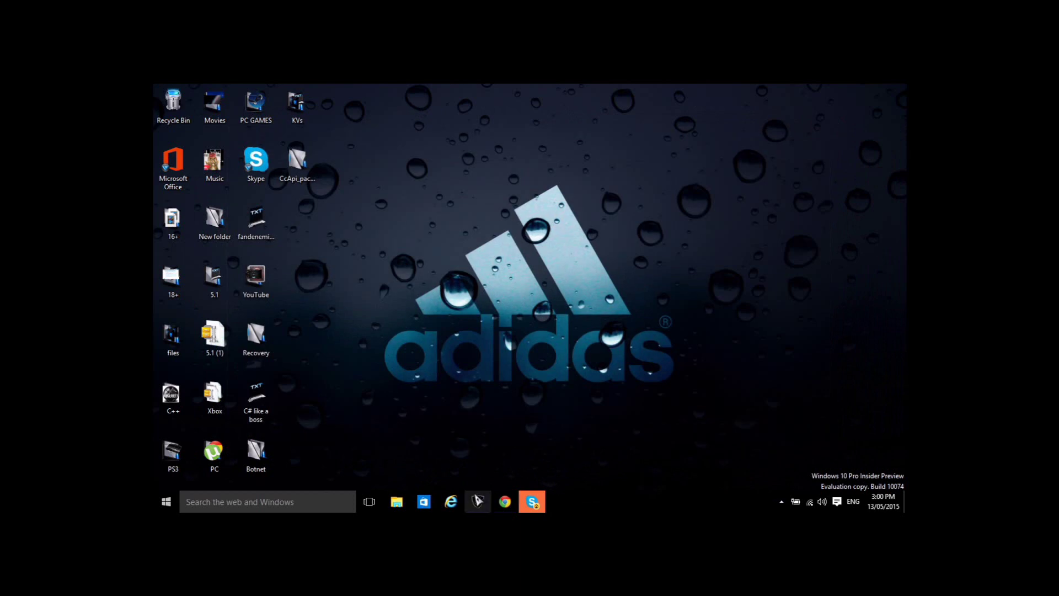
Restore the Sydney-connected VPN window, shift it slightly, then minimize it.
{"action": "left_click", "coordinate": [478, 501]}
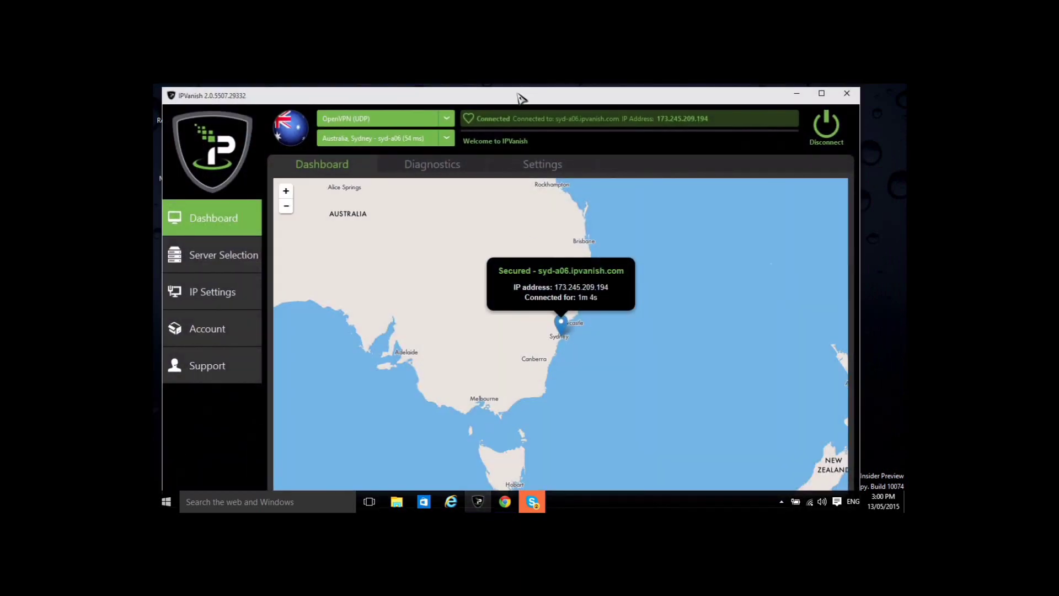
{"action": "mouse_move", "coordinate": [522, 102]}
{"action": "left_mouse_down"}
{"action": "mouse_move", "coordinate": [515, 109]}
{"action": "mouse_move", "coordinate": [540, 109]}
{"action": "left_mouse_up"}
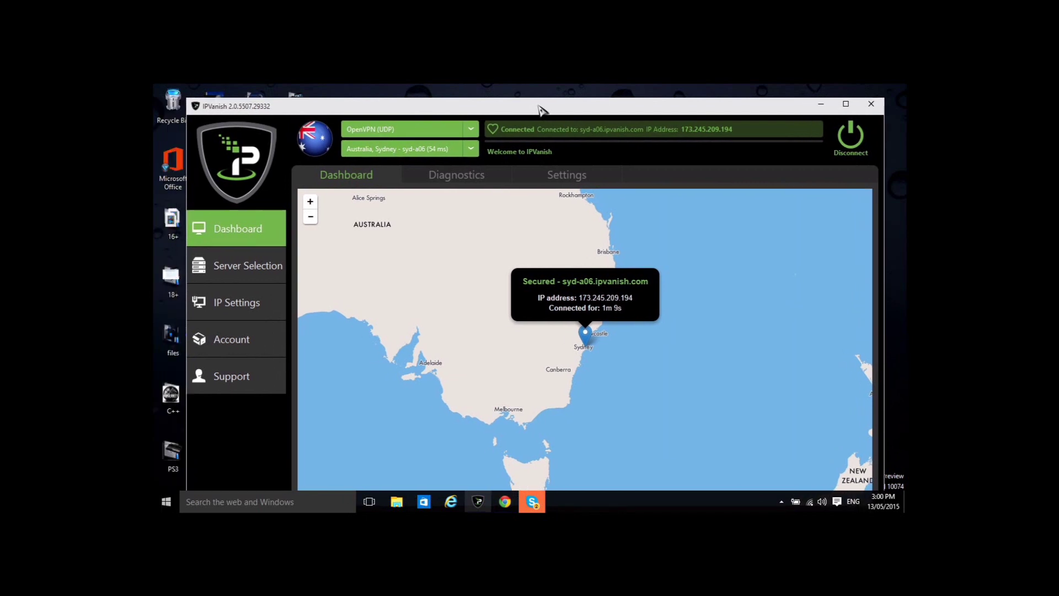
{"action": "left_click", "coordinate": [821, 104]}
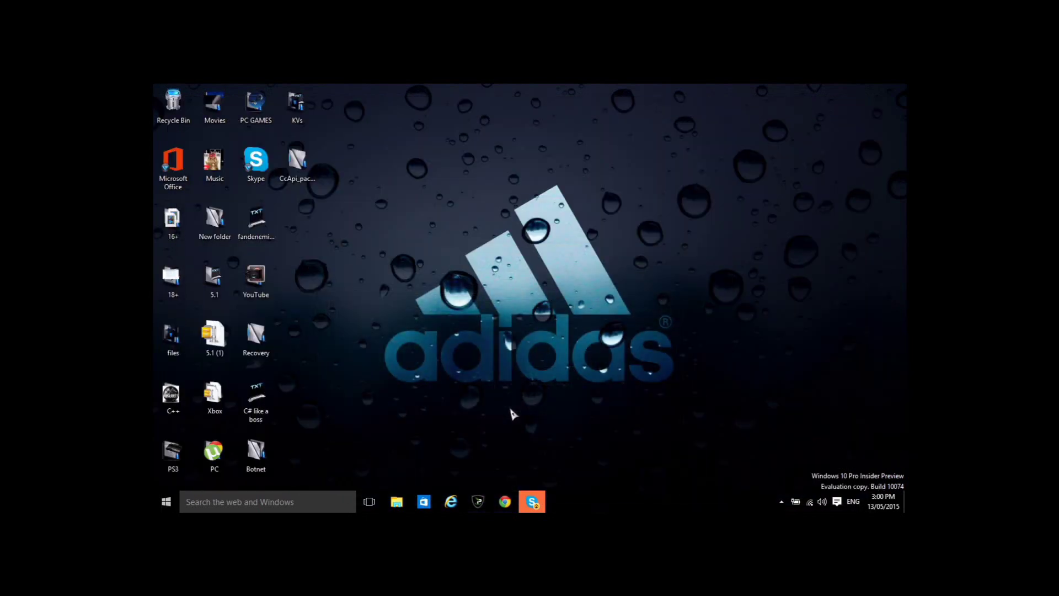
Scroll through the CyberGhost VPN web page, then minimize the browser.
{"action": "left_click", "coordinate": [505, 502]}
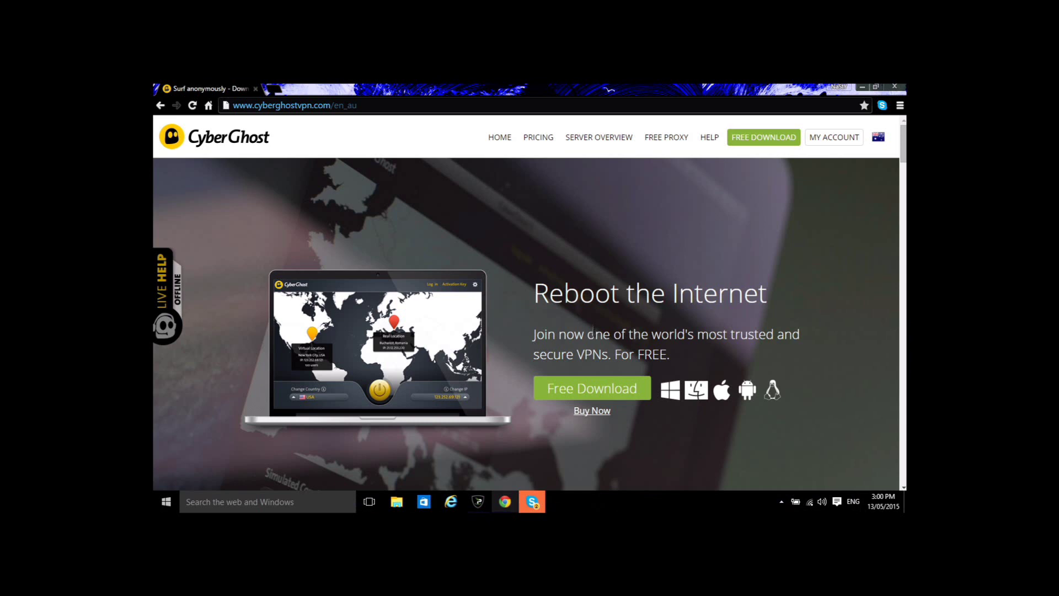
{"action": "scroll", "coordinate": [527, 303], "scroll_direction": "down", "scroll_amount": 1}
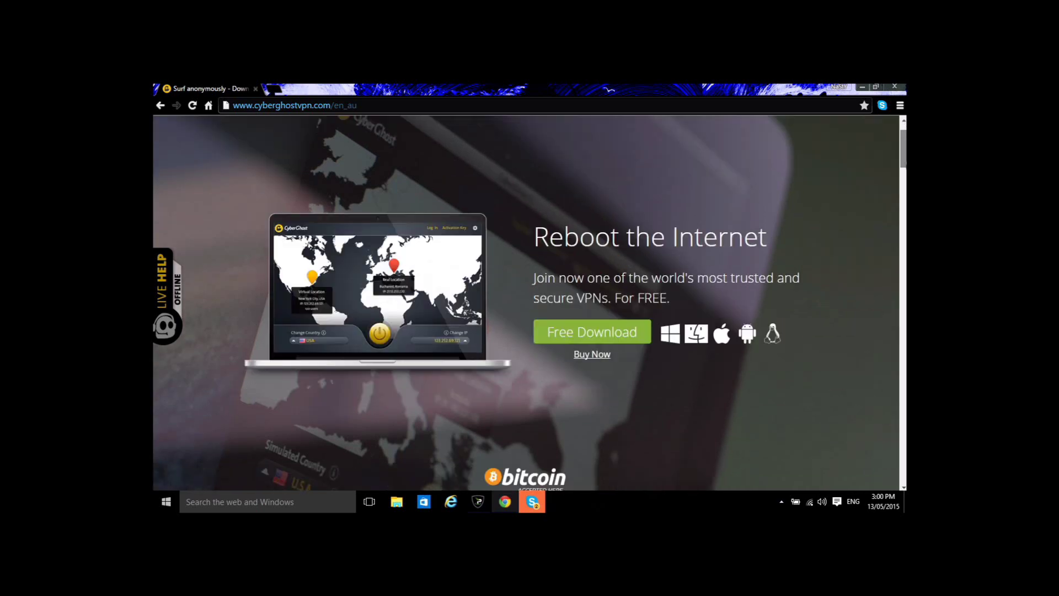
{"action": "scroll", "coordinate": [905, 172], "scroll_direction": "down", "scroll_amount": 4}
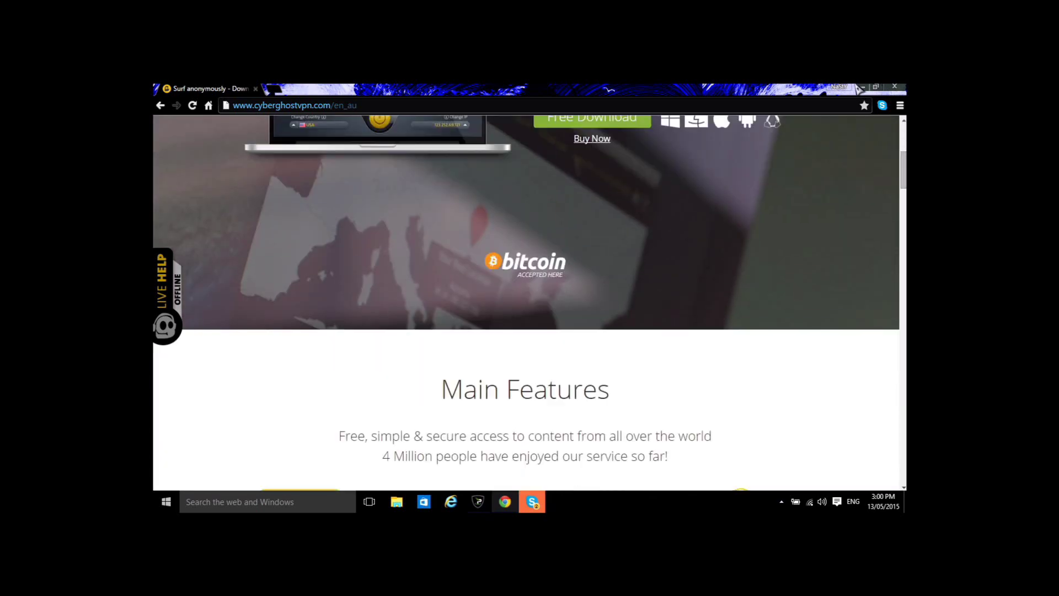
{"action": "left_click", "coordinate": [862, 87]}
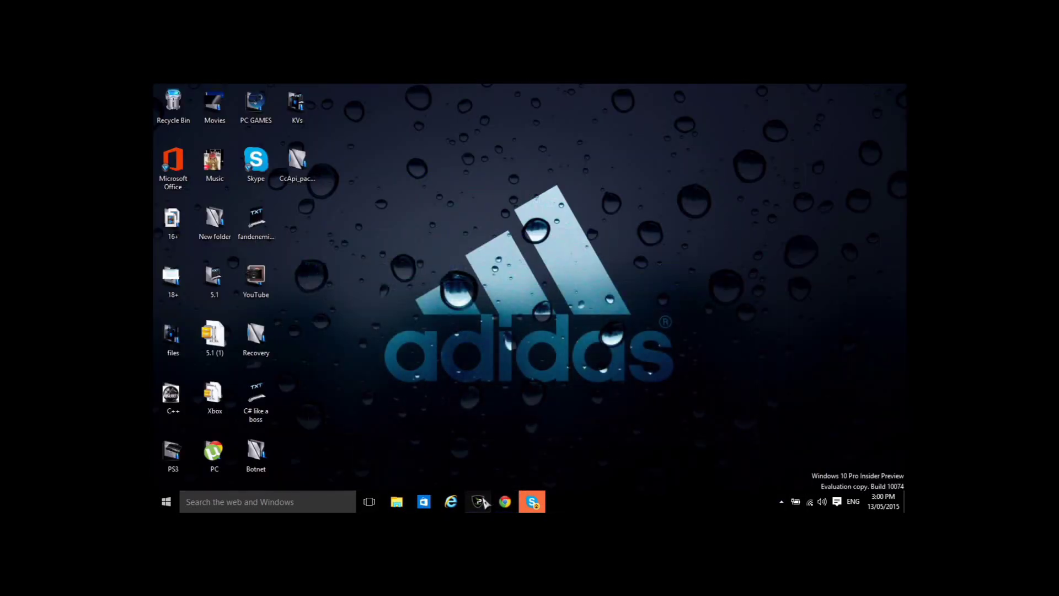
Check IPVanish's Australia, Sydney syd-a06 server and IP address, minimize, then restore it.
{"action": "left_click", "coordinate": [483, 502]}
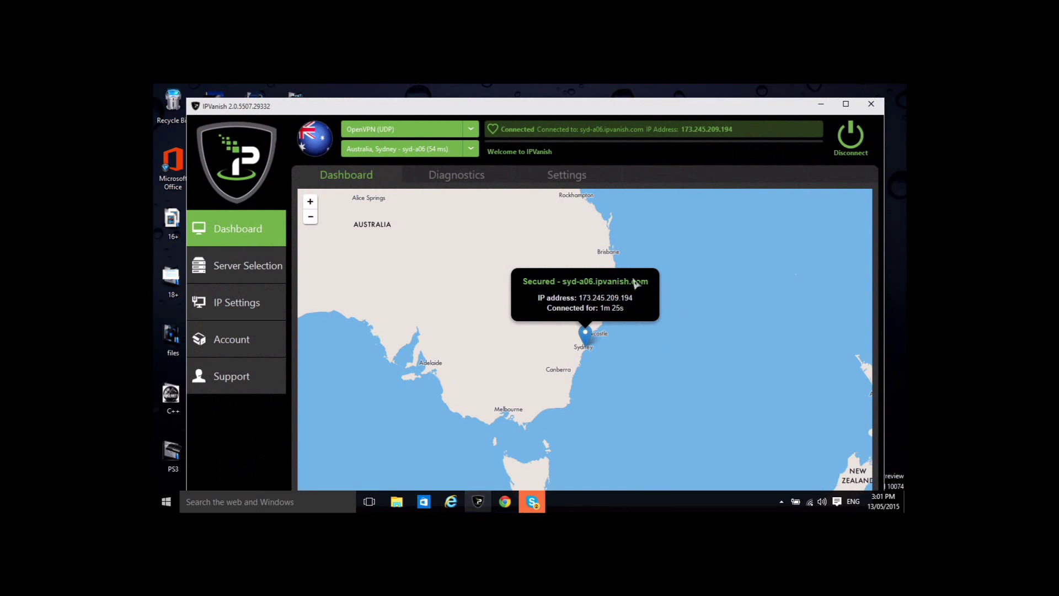
{"action": "left_click_drag", "start_coordinate": [580, 298], "coordinate": [660, 303]}
{"action": "left_click", "coordinate": [660, 303]}
{"action": "left_click", "coordinate": [471, 155]}
{"action": "left_click", "coordinate": [424, 170]}
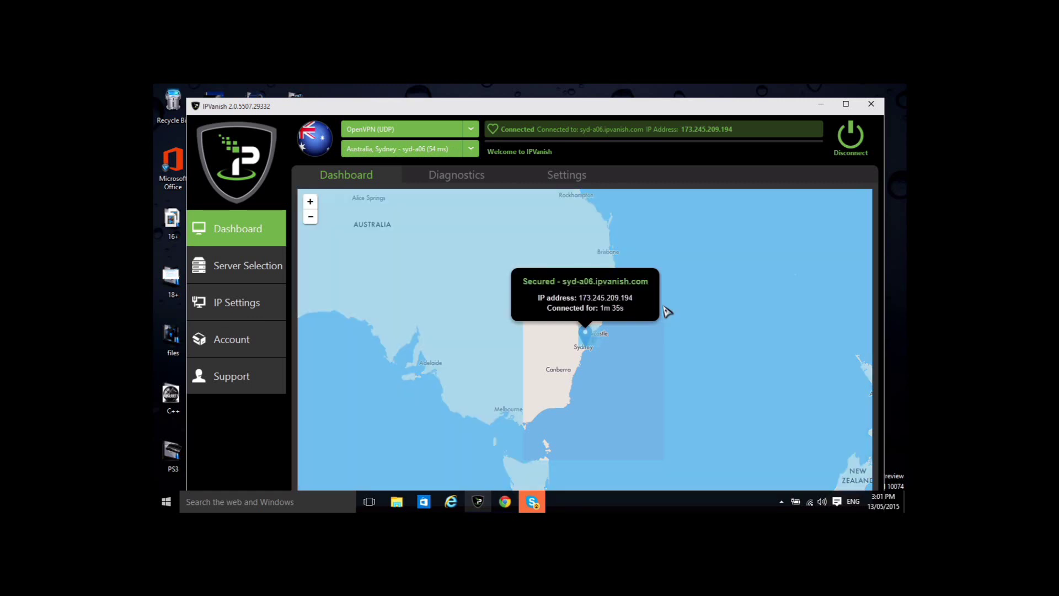
{"action": "left_click", "coordinate": [820, 105]}
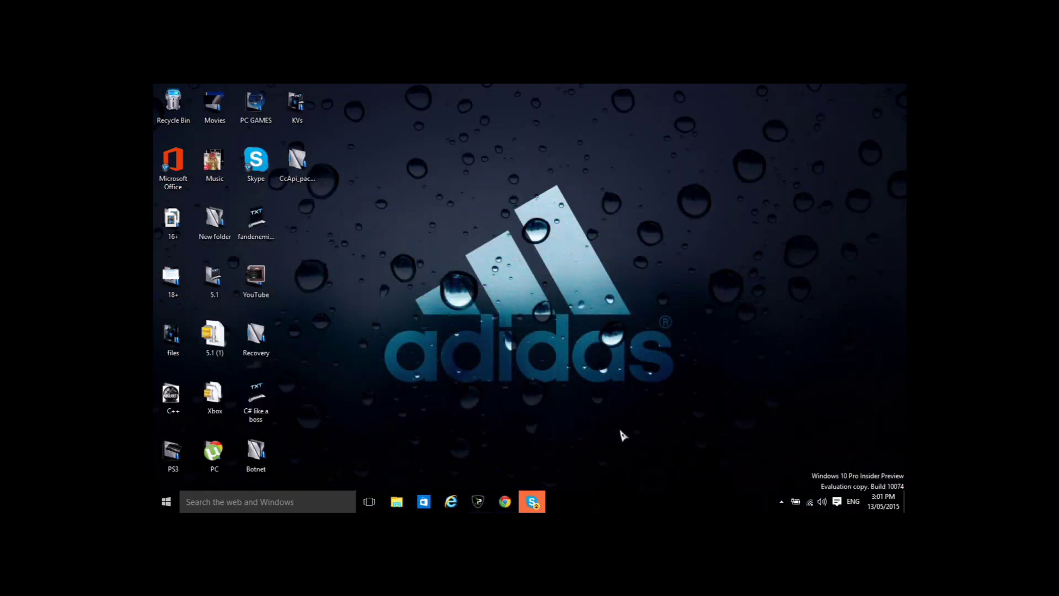
{"action": "left_click", "coordinate": [476, 503]}
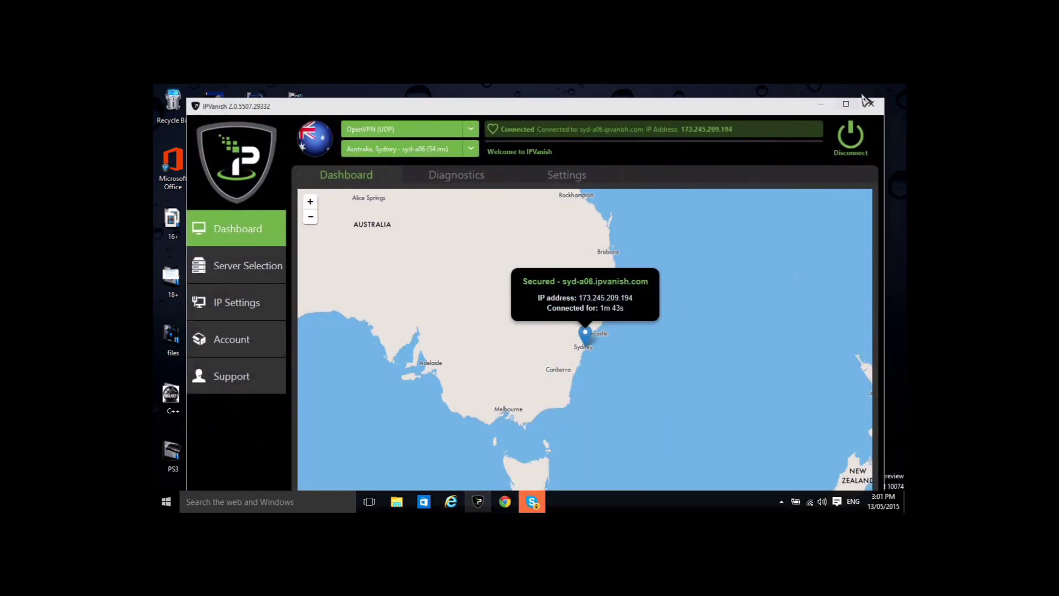
Minimize IPVanish and bring up the system tray network icon's menu.
{"action": "left_click", "coordinate": [822, 105]}
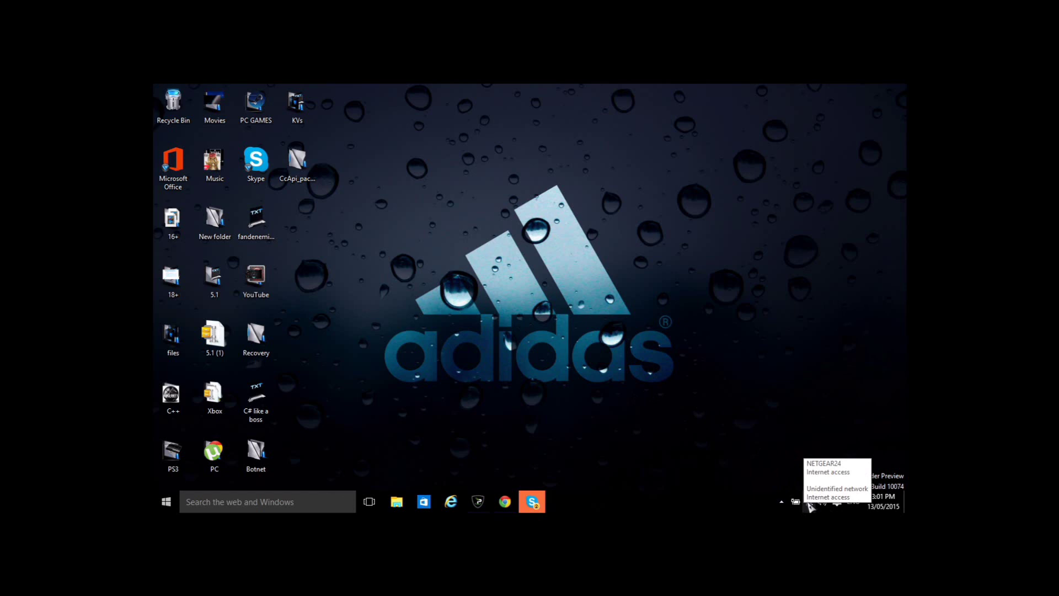
{"action": "right_click", "coordinate": [810, 507]}
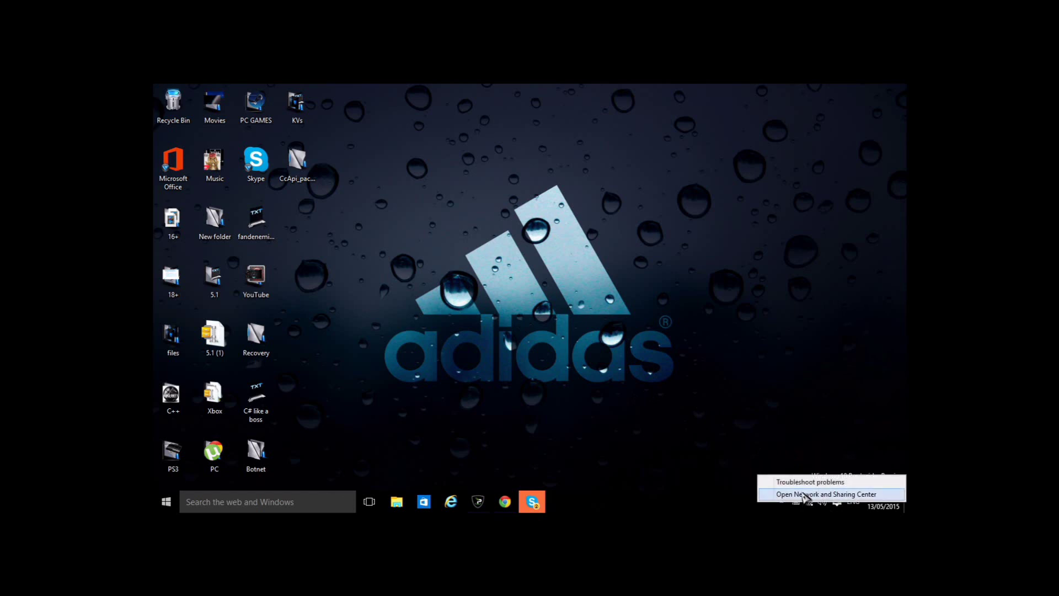
Choose Open Network and Sharing Center from the network menu.
{"action": "left_click", "coordinate": [805, 495]}
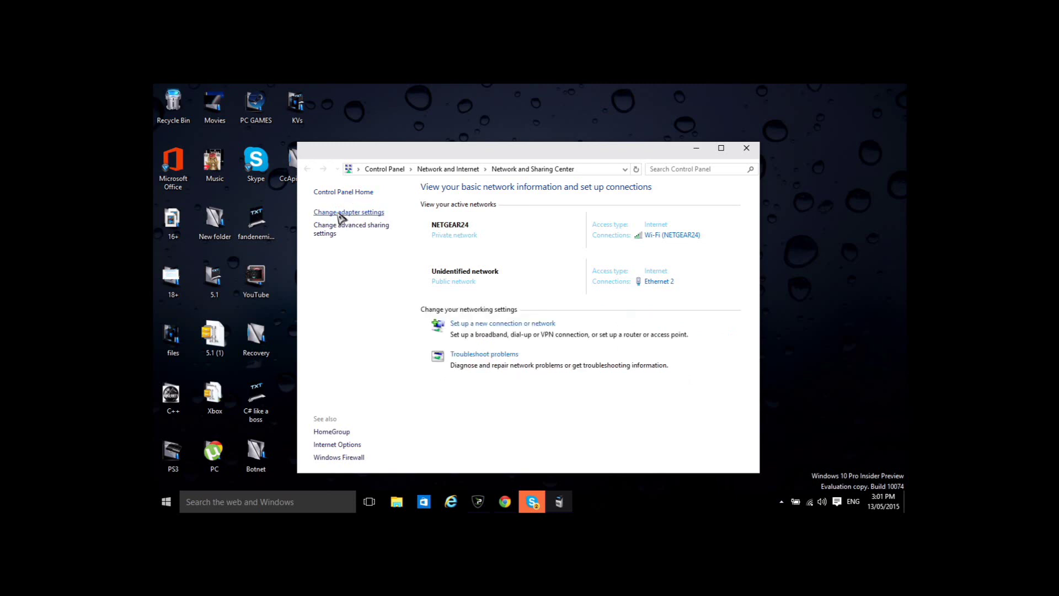
{"action": "left_click", "coordinate": [340, 214]}
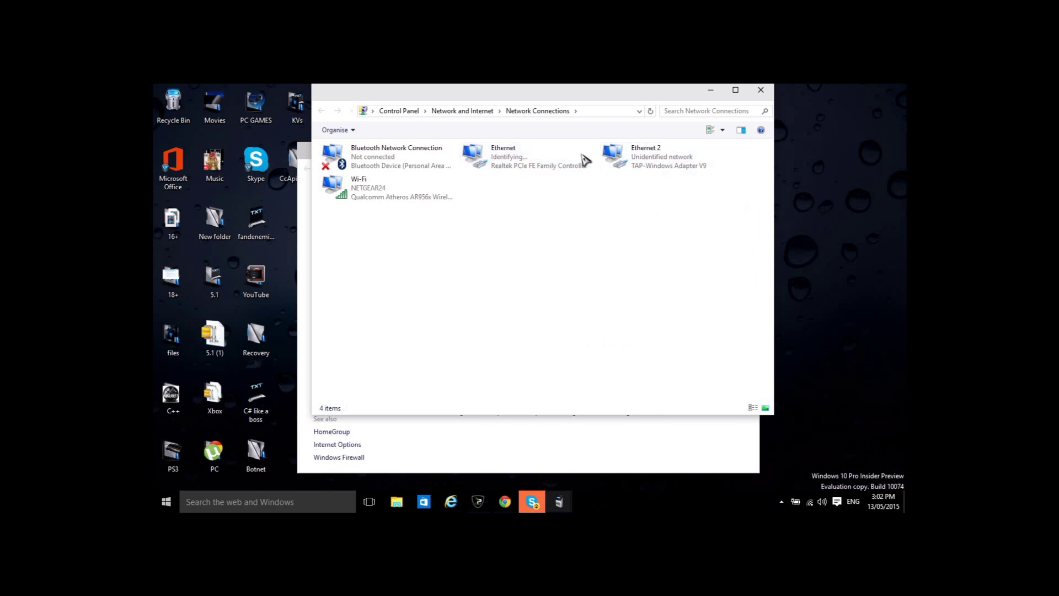
Show the Sharing settings in Ethernet 2 (TAP-Windows Adapter V9) Properties.
{"action": "left_click", "coordinate": [635, 157]}
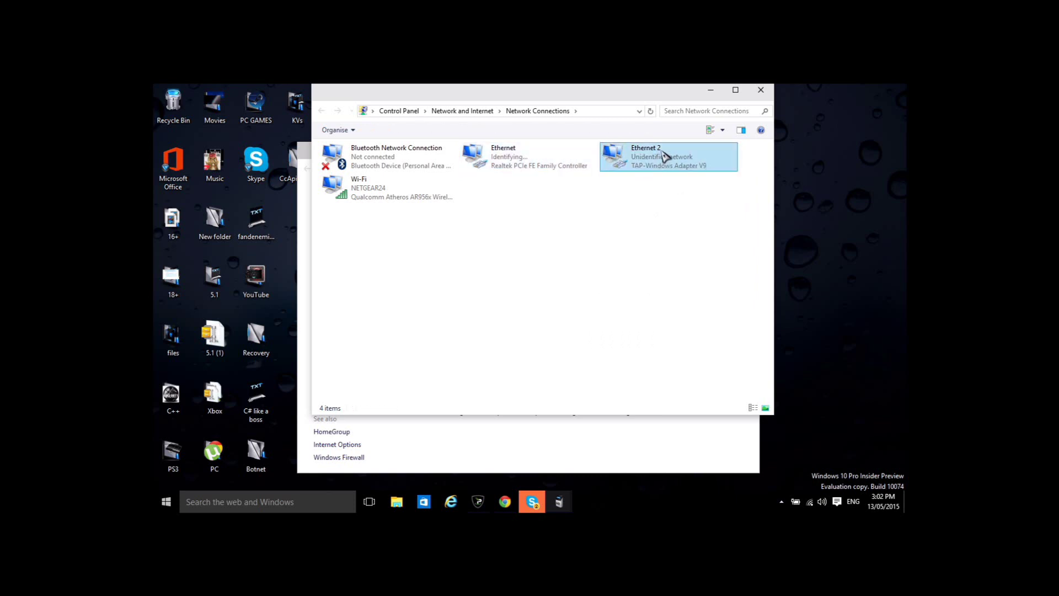
{"action": "right_click", "coordinate": [662, 169]}
{"action": "left_click", "coordinate": [598, 190]}
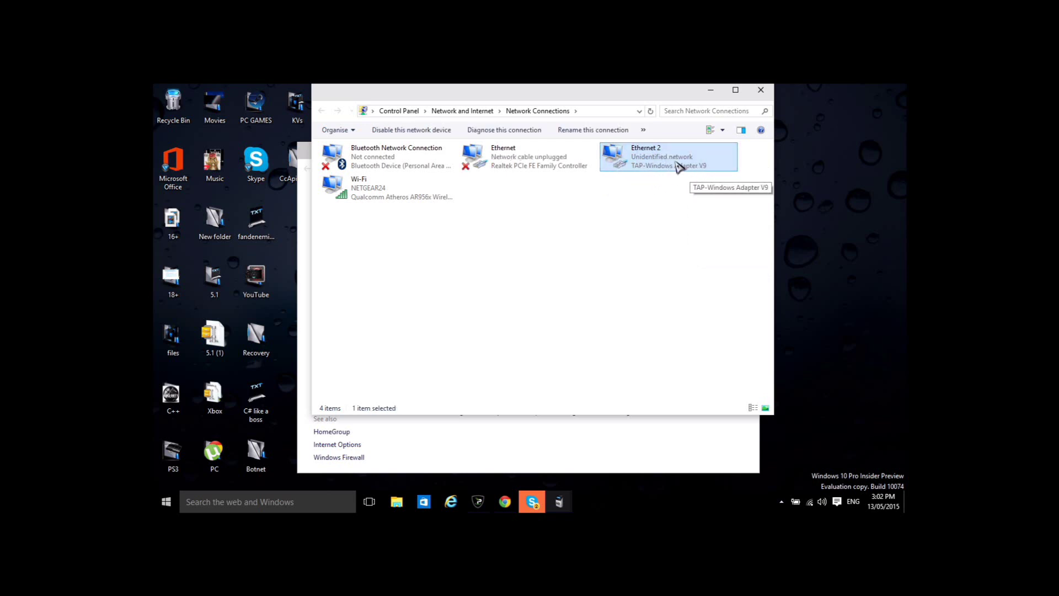
{"action": "right_click", "coordinate": [641, 161]}
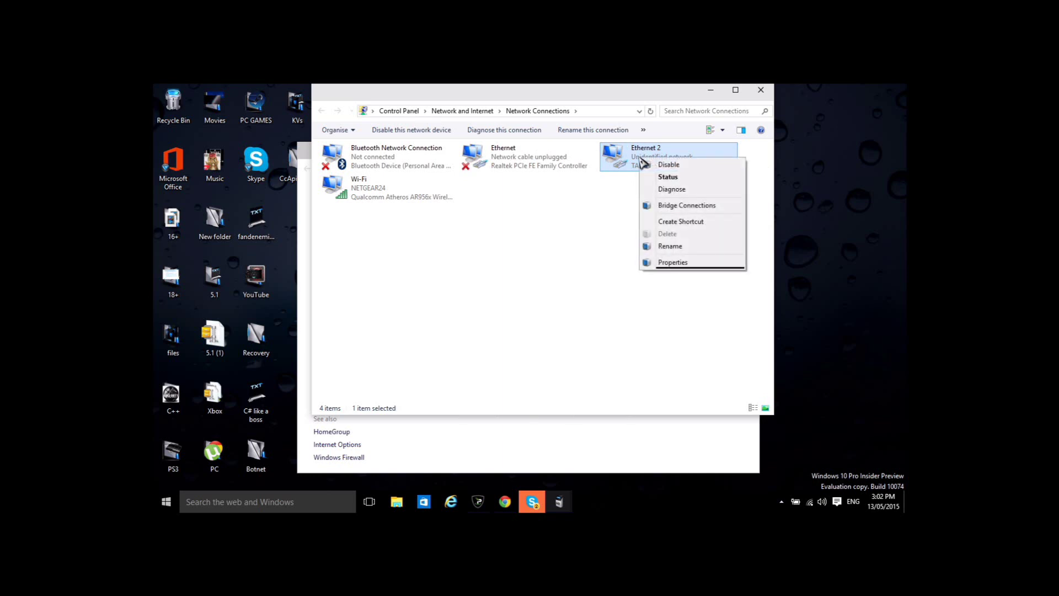
{"action": "left_click", "coordinate": [672, 263]}
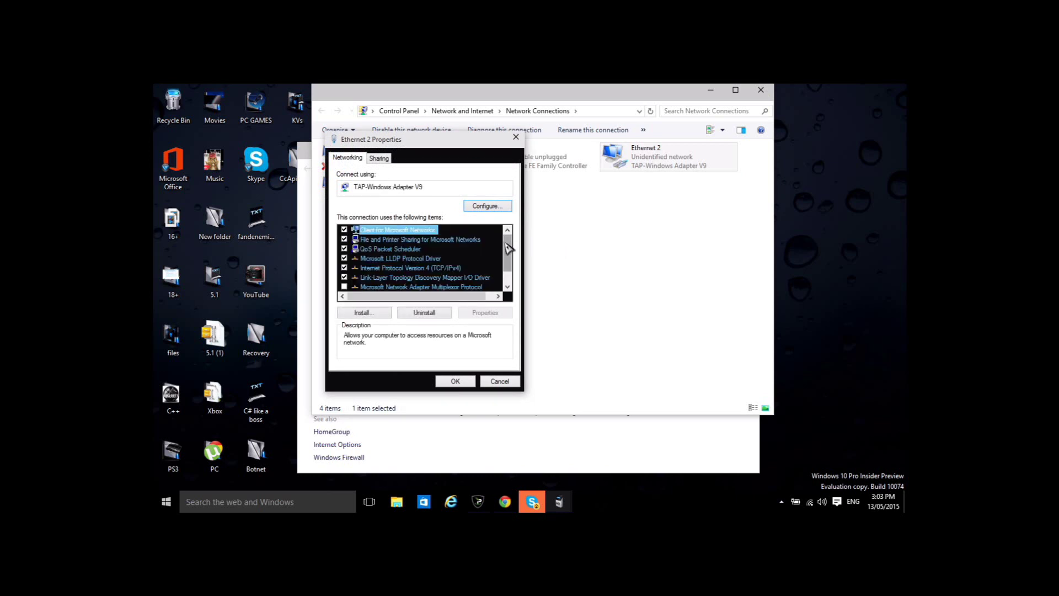
{"action": "left_click_drag", "start_coordinate": [508, 250], "coordinate": [508, 260]}
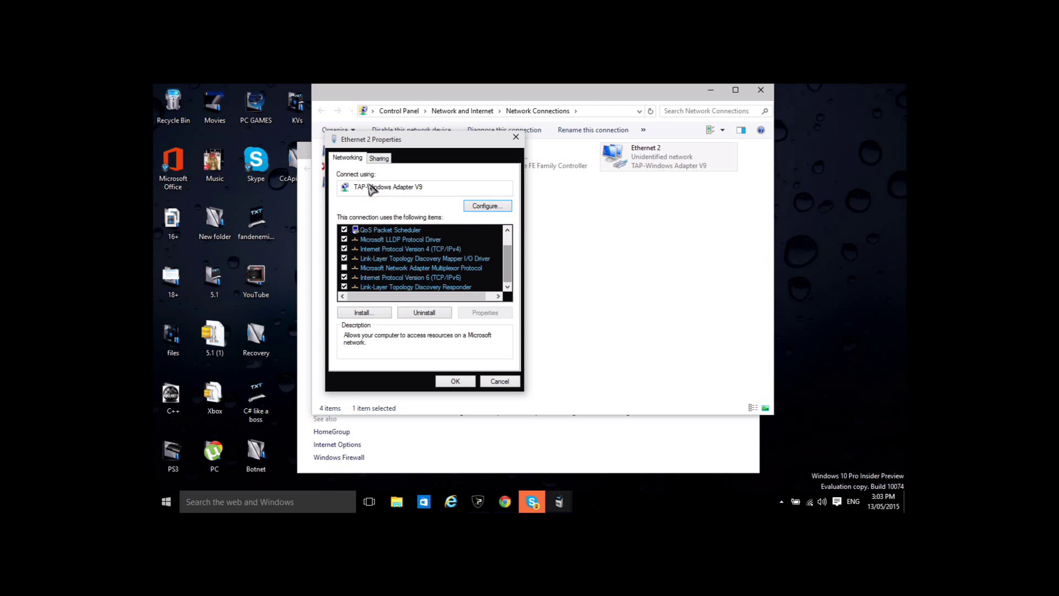
{"action": "left_click", "coordinate": [379, 159]}
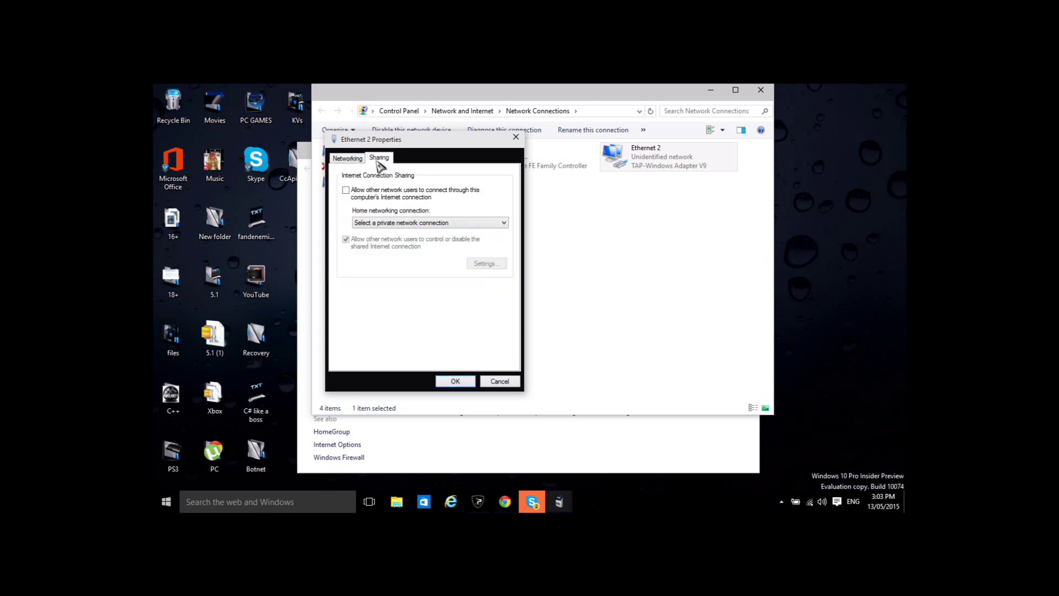
Allow other network users to connect through Ethernet 2, with Ethernet as the home networking connection.
{"action": "left_click", "coordinate": [347, 190]}
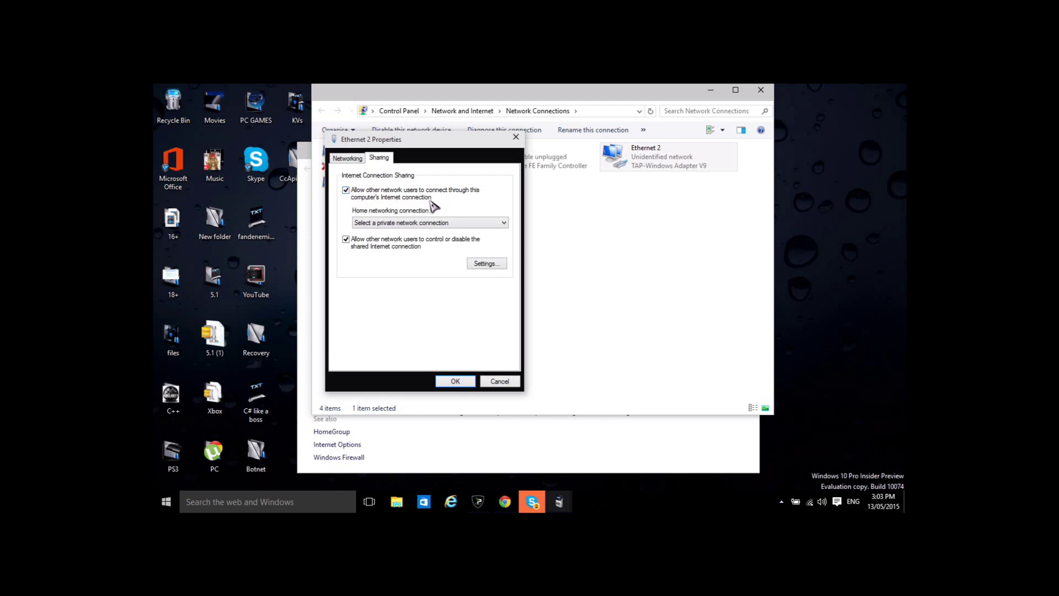
{"action": "left_click", "coordinate": [404, 225]}
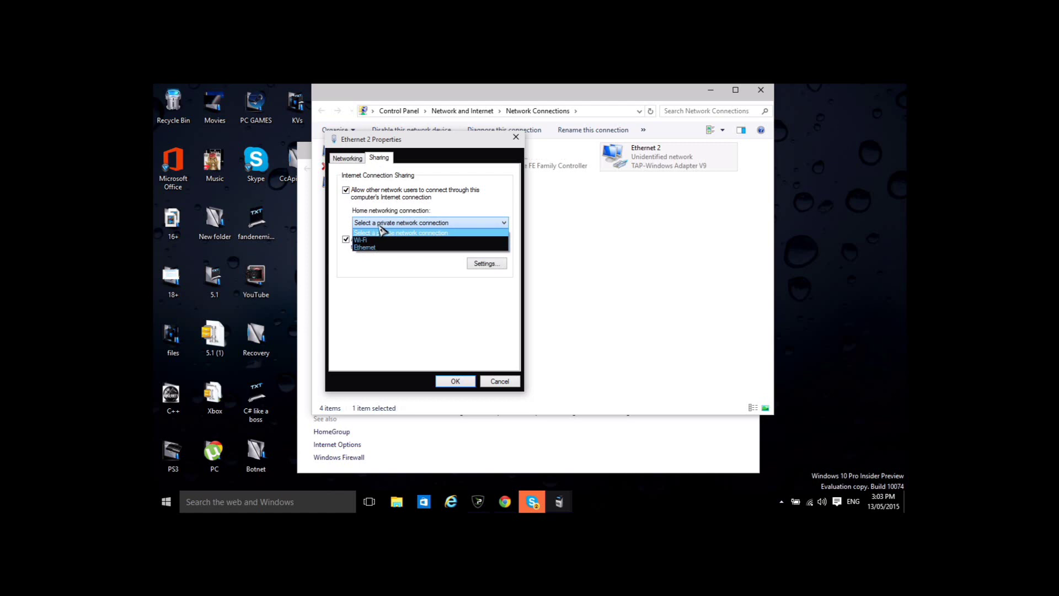
{"action": "left_click", "coordinate": [478, 223]}
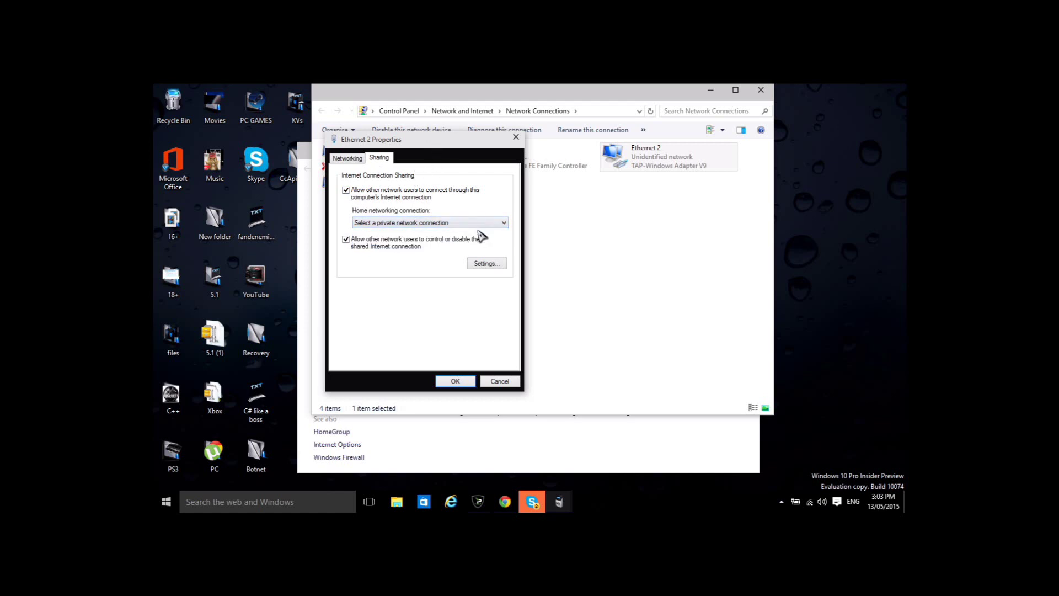
{"action": "left_click_drag", "start_coordinate": [469, 139], "coordinate": [502, 205]}
{"action": "left_click", "coordinate": [461, 289]}
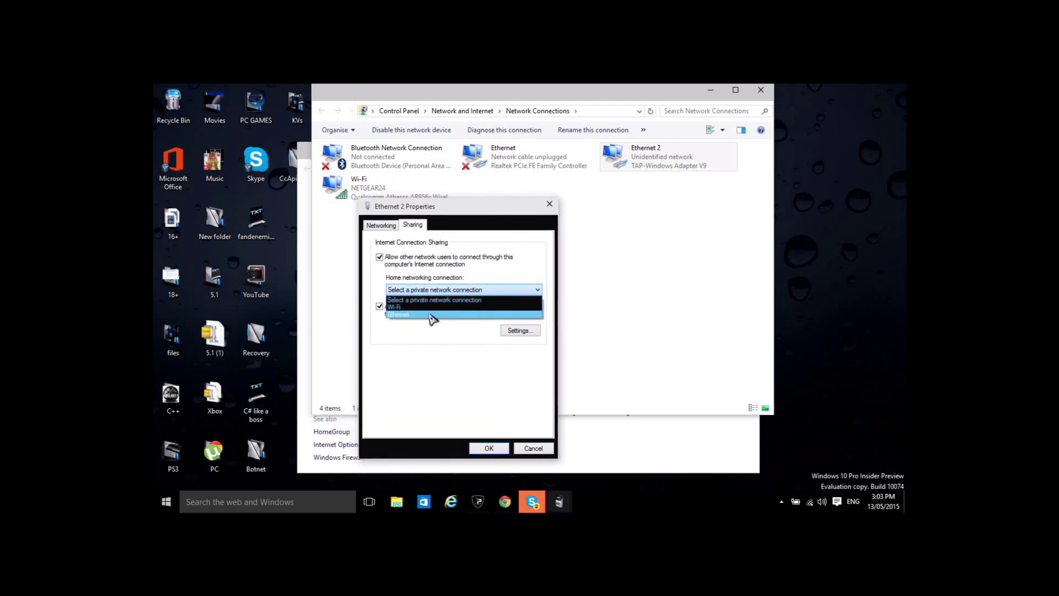
{"action": "left_click", "coordinate": [432, 315]}
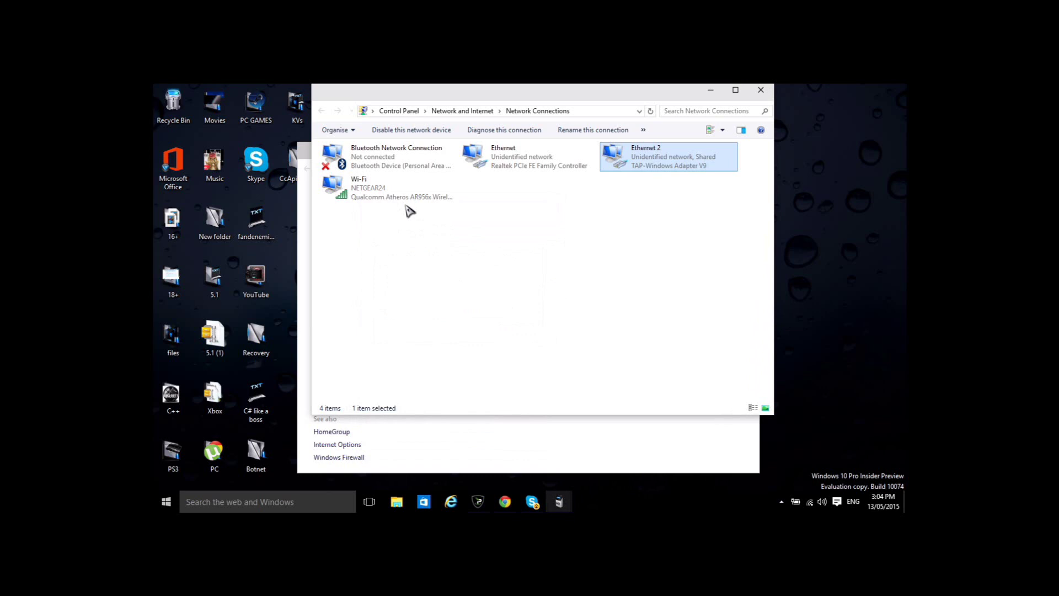
Toggle selection of the Ethernet 2 entry, then bring the IPVanish window forward.
{"action": "left_click", "coordinate": [518, 274]}
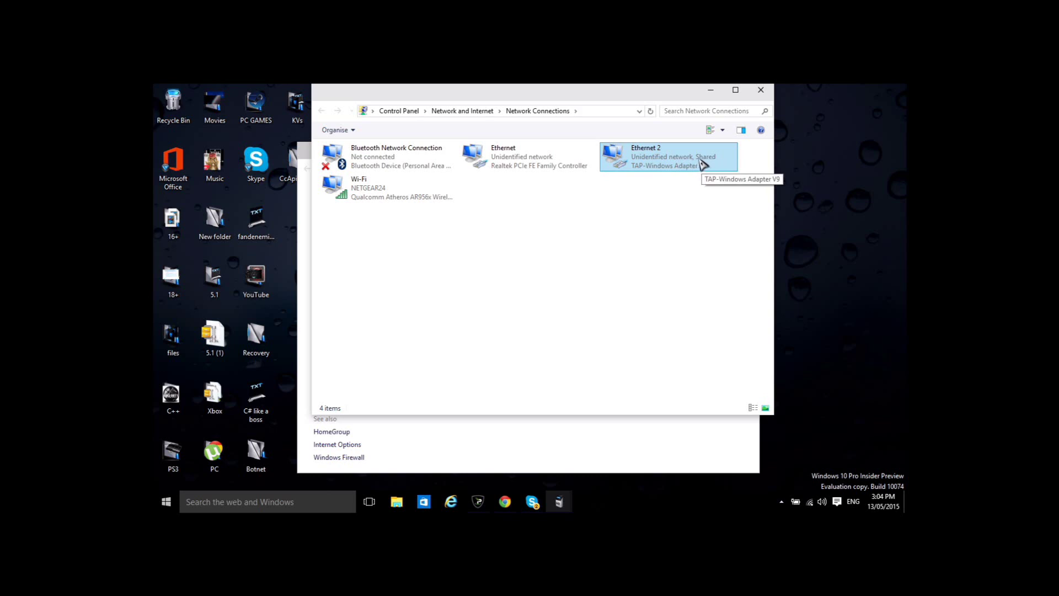
{"action": "left_click", "coordinate": [665, 160]}
{"action": "left_click", "coordinate": [631, 197]}
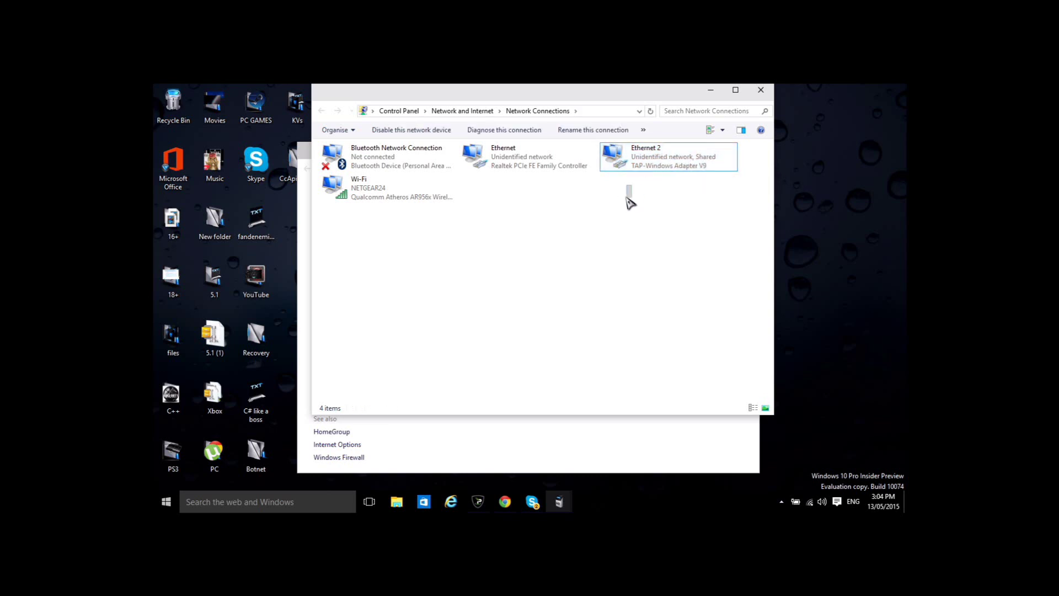
{"action": "left_click", "coordinate": [670, 157]}
{"action": "left_click", "coordinate": [649, 217]}
{"action": "left_click", "coordinate": [652, 149]}
{"action": "left_click", "coordinate": [621, 230]}
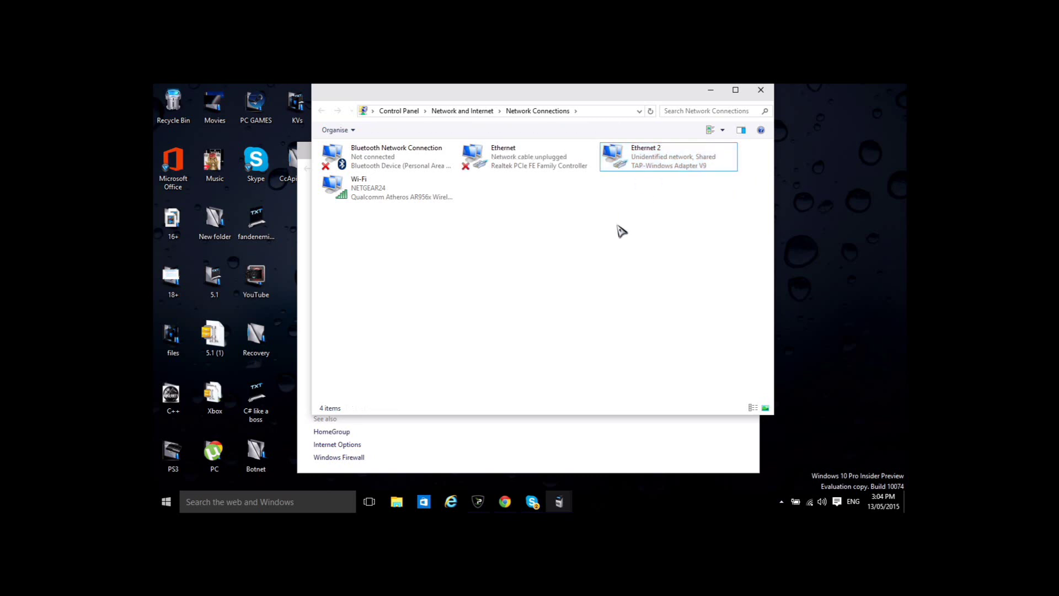
{"action": "left_click", "coordinate": [634, 170]}
{"action": "left_click", "coordinate": [610, 193]}
{"action": "left_click", "coordinate": [659, 166]}
{"action": "left_click", "coordinate": [516, 334]}
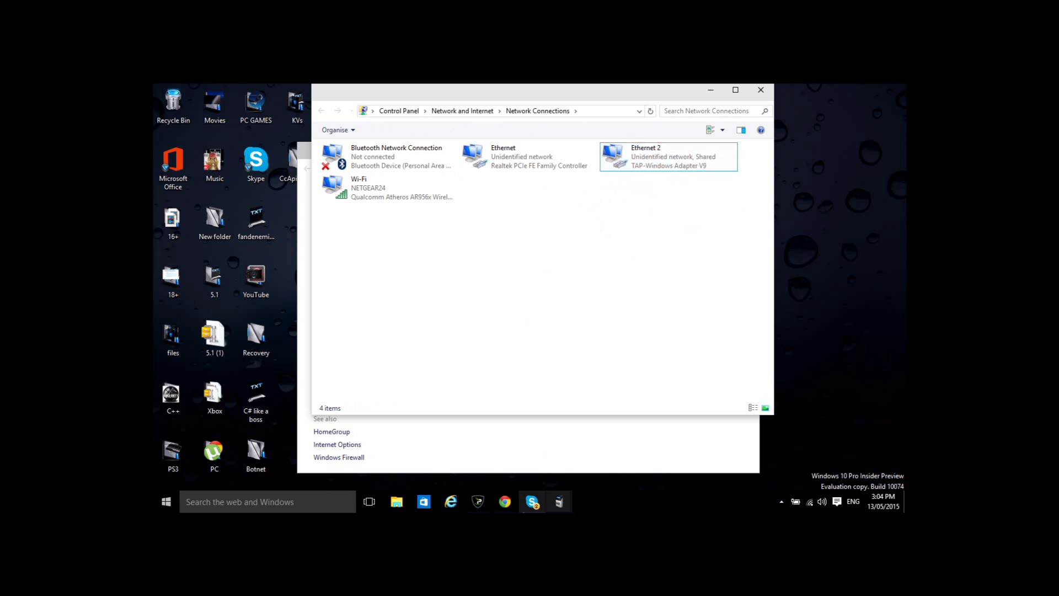
{"action": "left_click", "coordinate": [476, 505]}
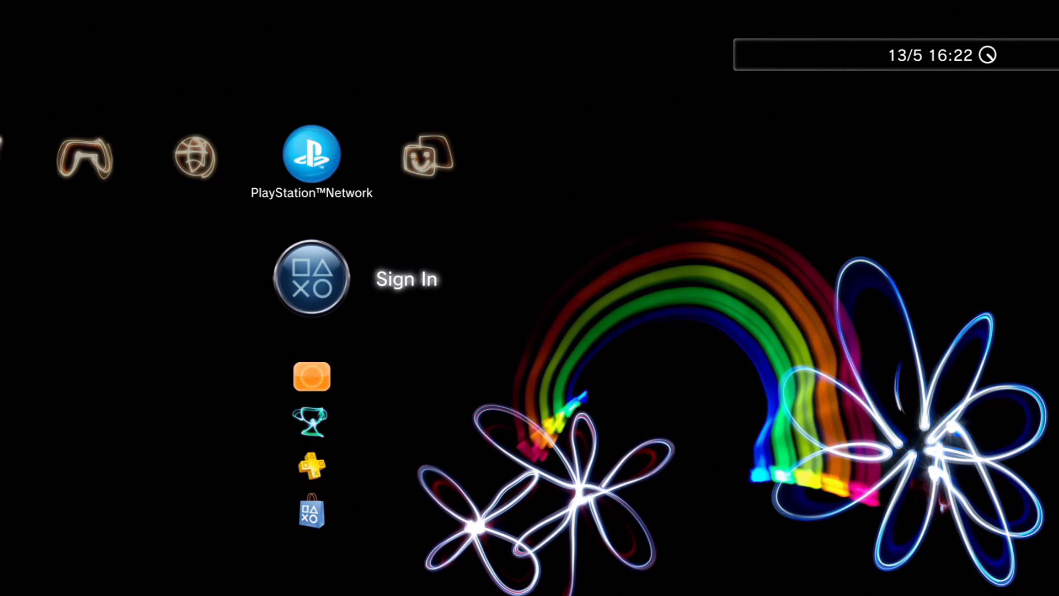
Create a Custom wired connection: Auto-Detect device, automatic IP and DNS, UPnP enabled.
{"action": "key", "text": "Left"}
{"action": "key", "text": "Left"}
{"action": "key", "text": "Left"}
{"action": "key", "text": "Left"}
{"action": "key", "text": "Left"}
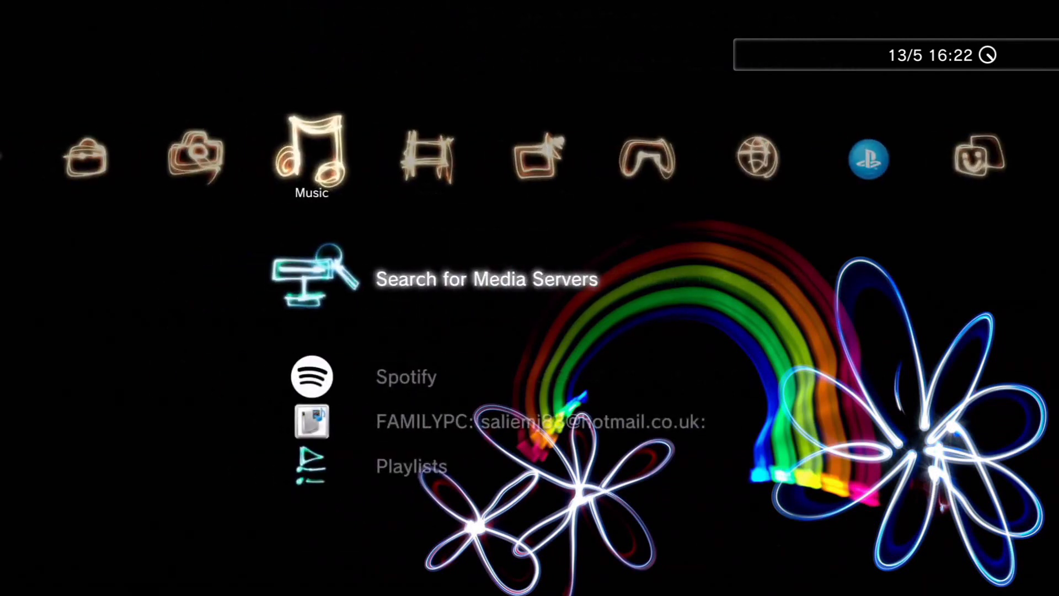
{"action": "key", "text": "Left"}
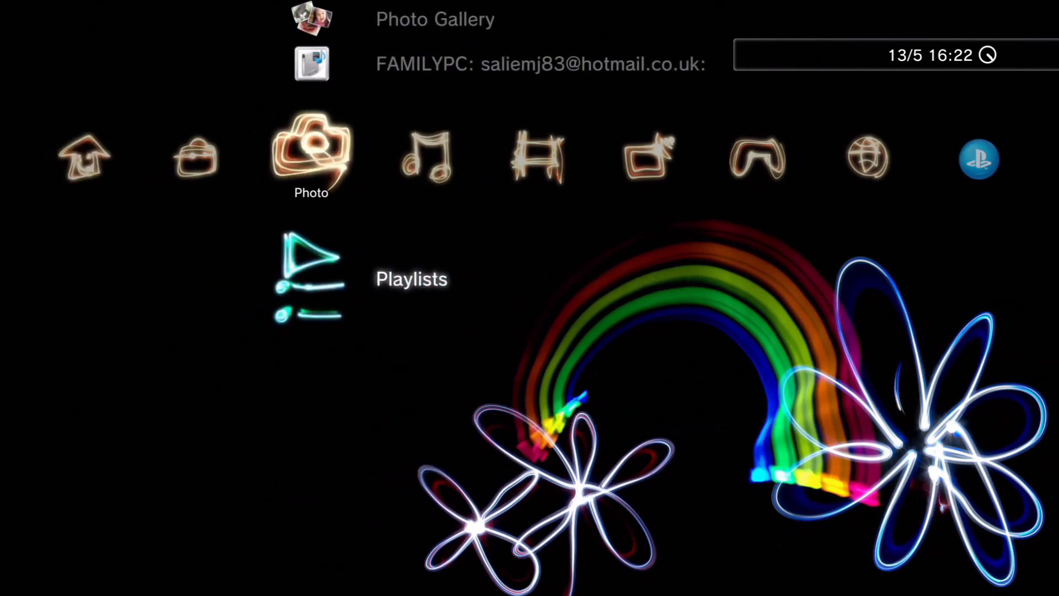
{"action": "key", "text": "Left"}
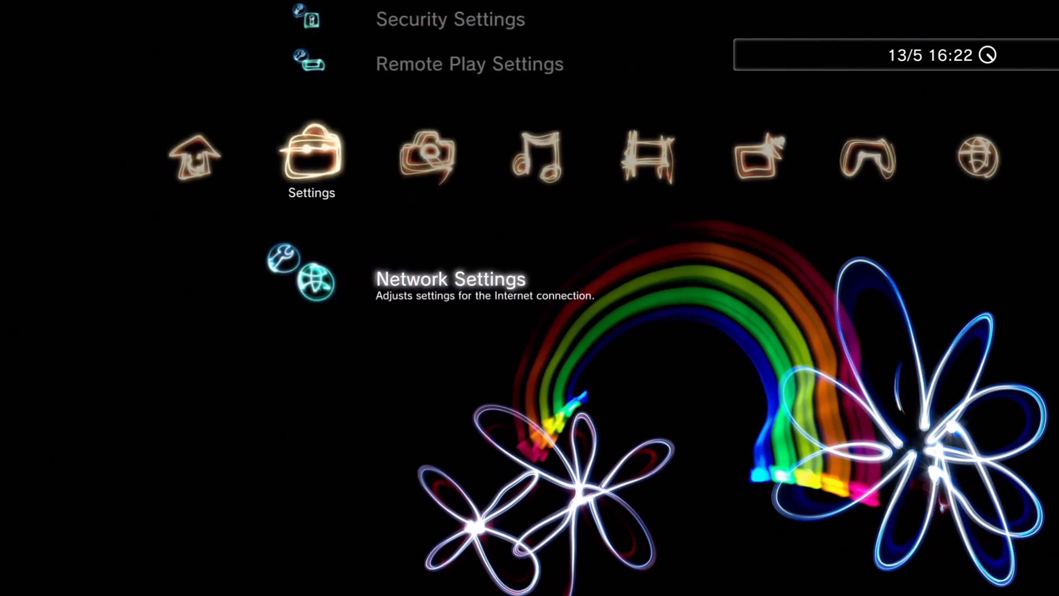
{"action": "key", "text": "Return"}
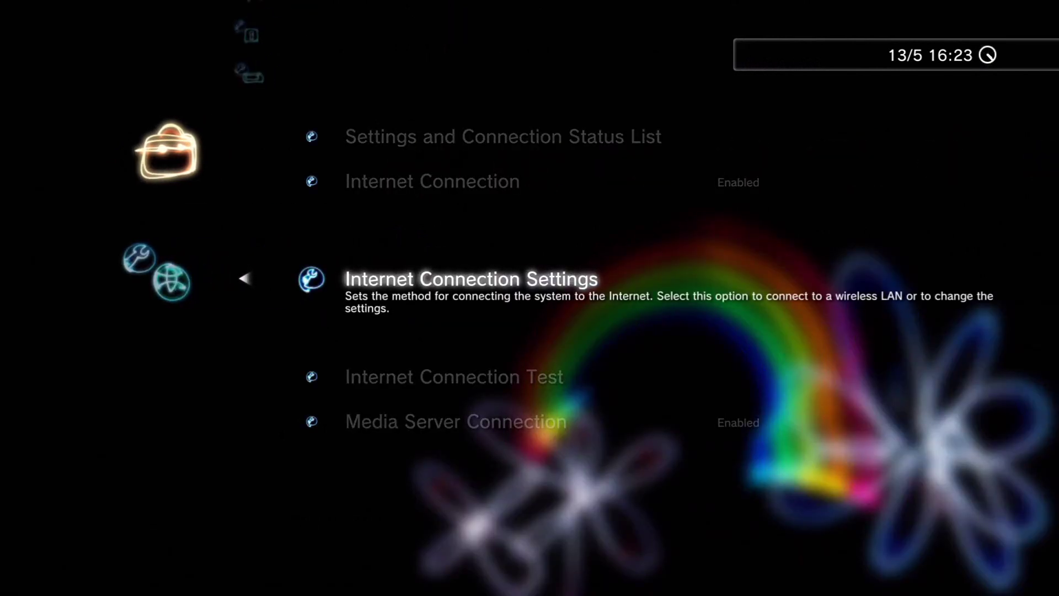
{"action": "key", "text": "Return"}
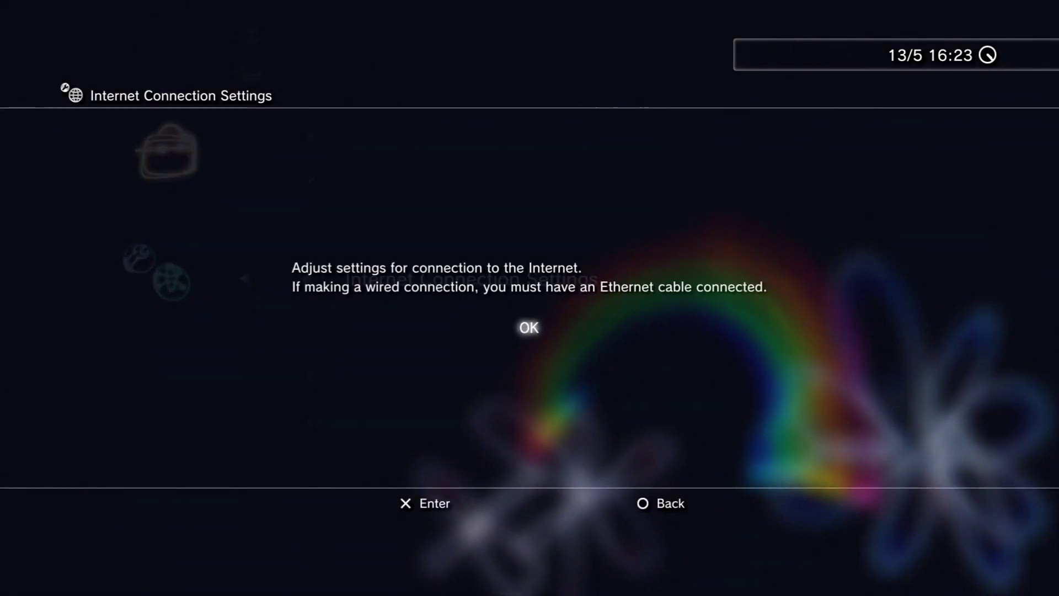
{"action": "key", "text": "Return"}
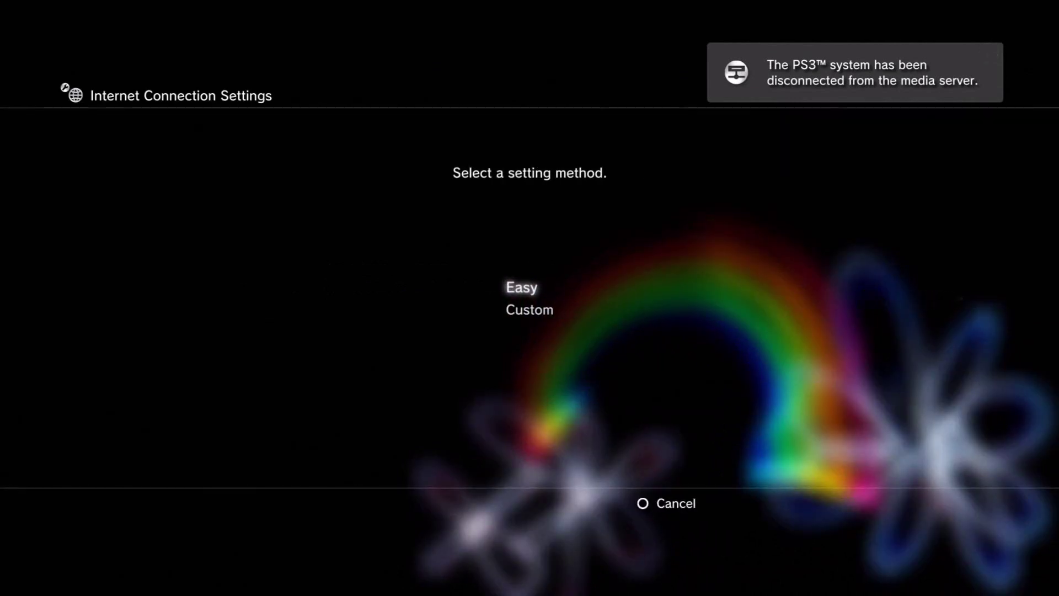
{"action": "key", "text": "Down"}
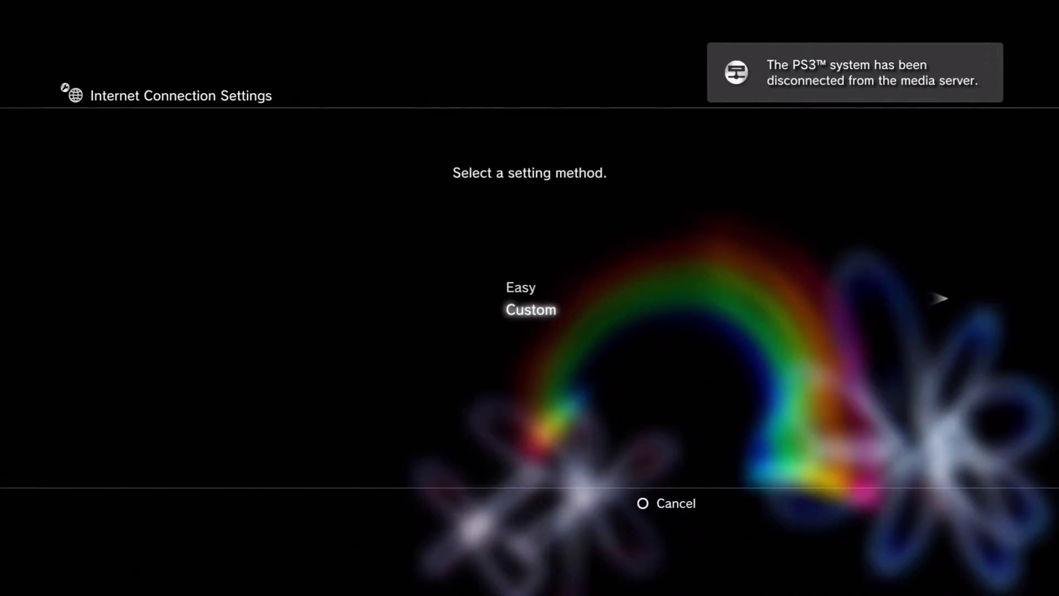
{"action": "key", "text": "Return"}
{"action": "key", "text": "Return"}
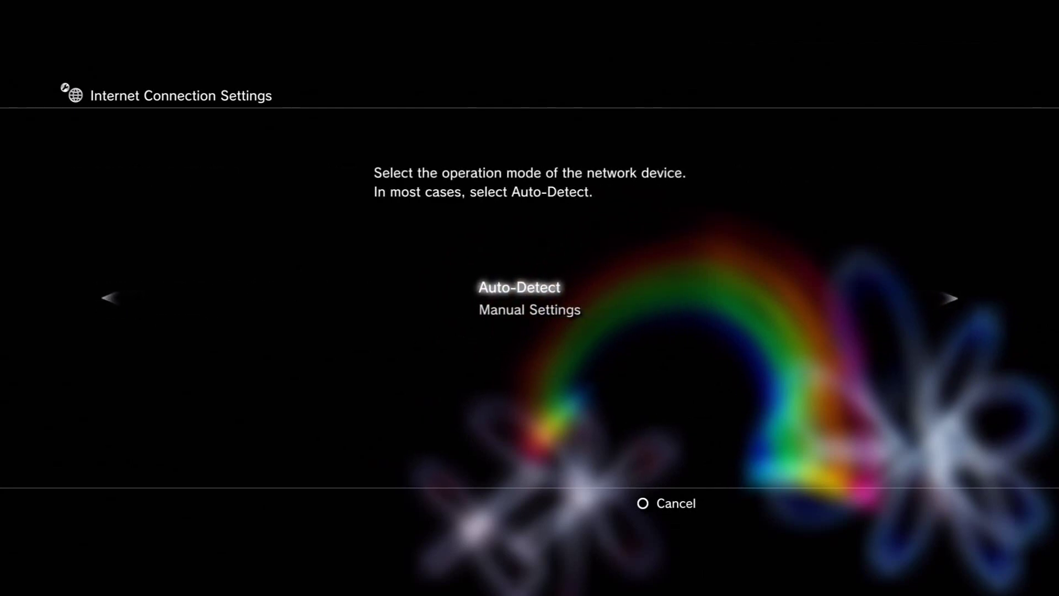
{"action": "key", "text": "Return"}
{"action": "key", "text": "Return"}
{"action": "key", "text": "Return"}
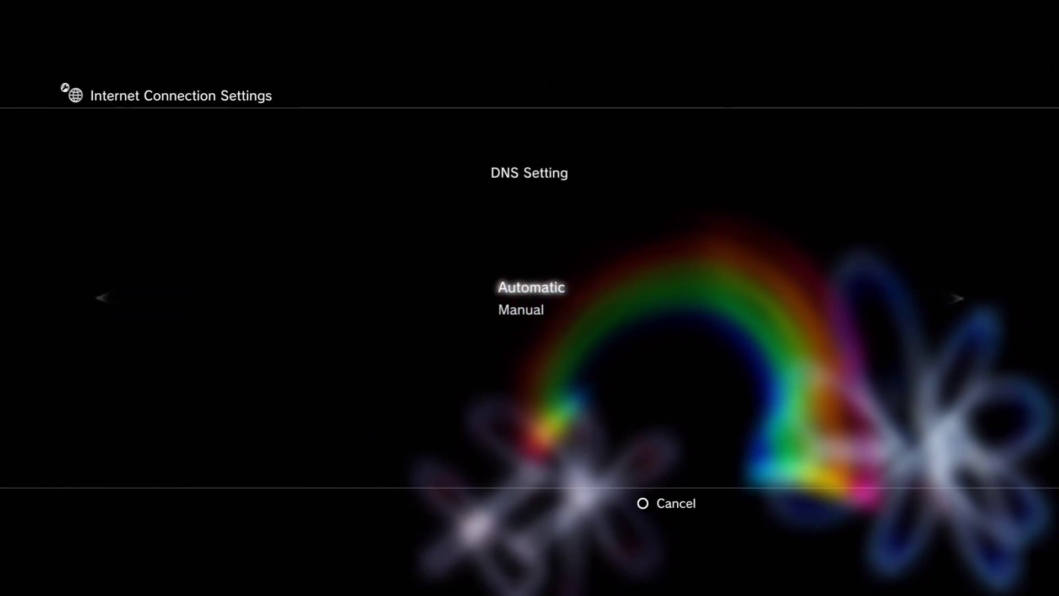
{"action": "key", "text": "Return"}
{"action": "key", "text": "Return"}
{"action": "key", "text": "Return"}
{"action": "key", "text": "Return"}
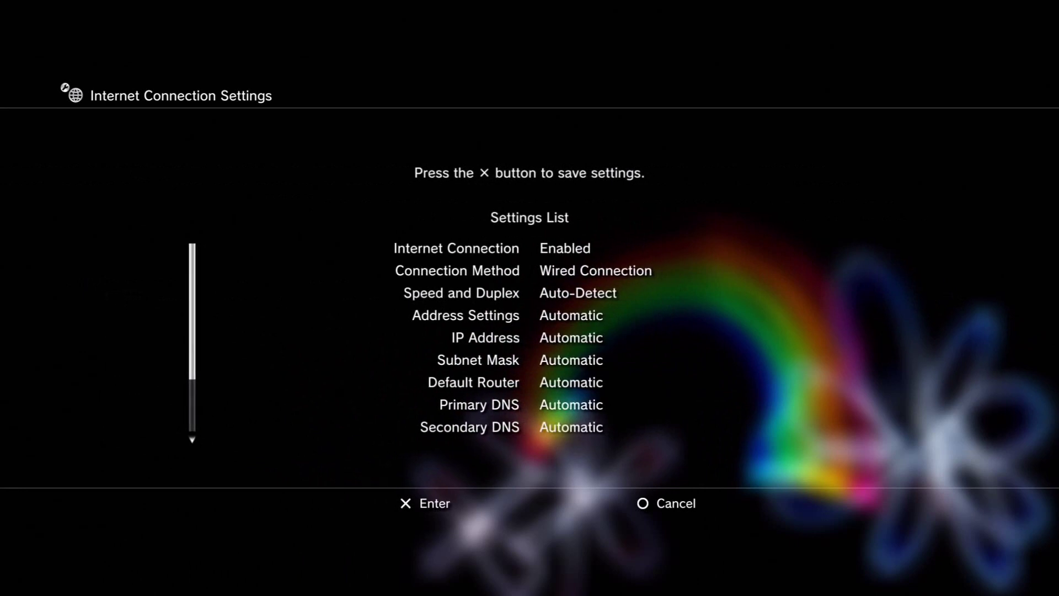
Run Test Connection on the new wired PS3 connection.
{"action": "key", "text": "Return"}
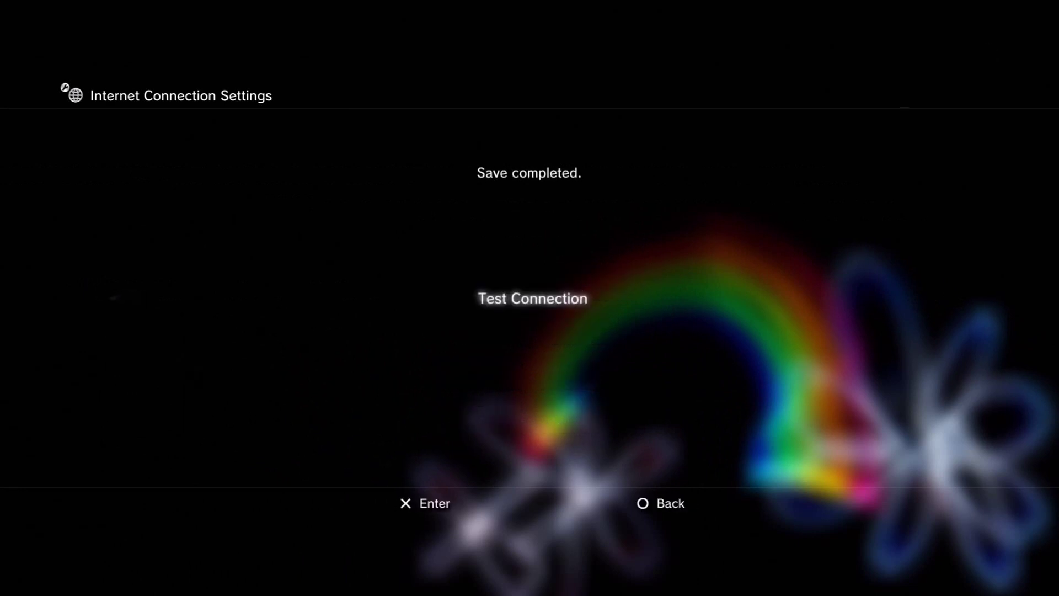
{"action": "key", "text": "Return"}
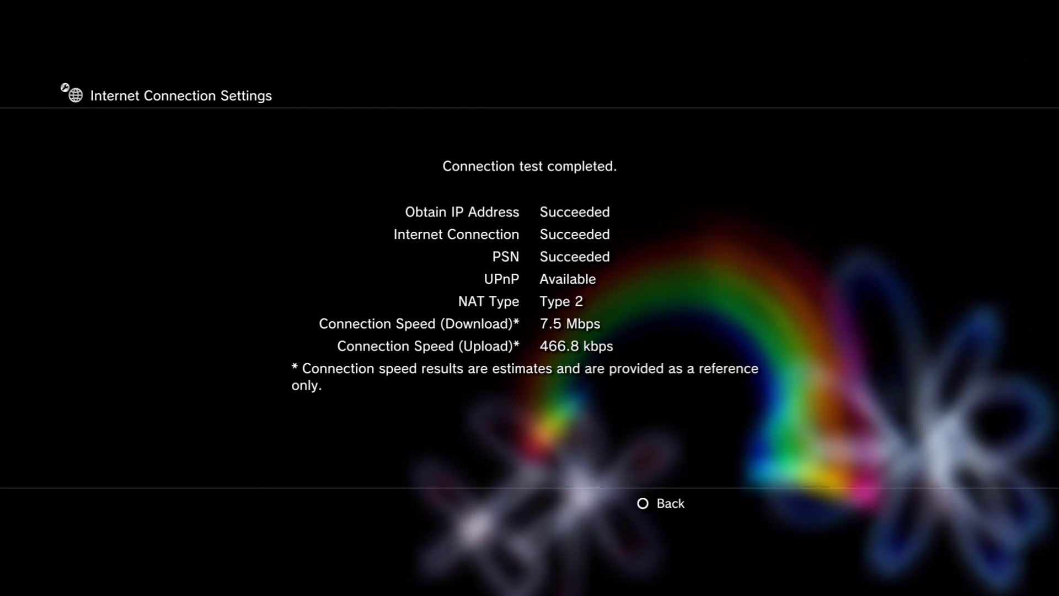
Exit the test results, sign in to PlayStation Network, and move to the Friends list.
{"action": "key", "text": "Escape"}
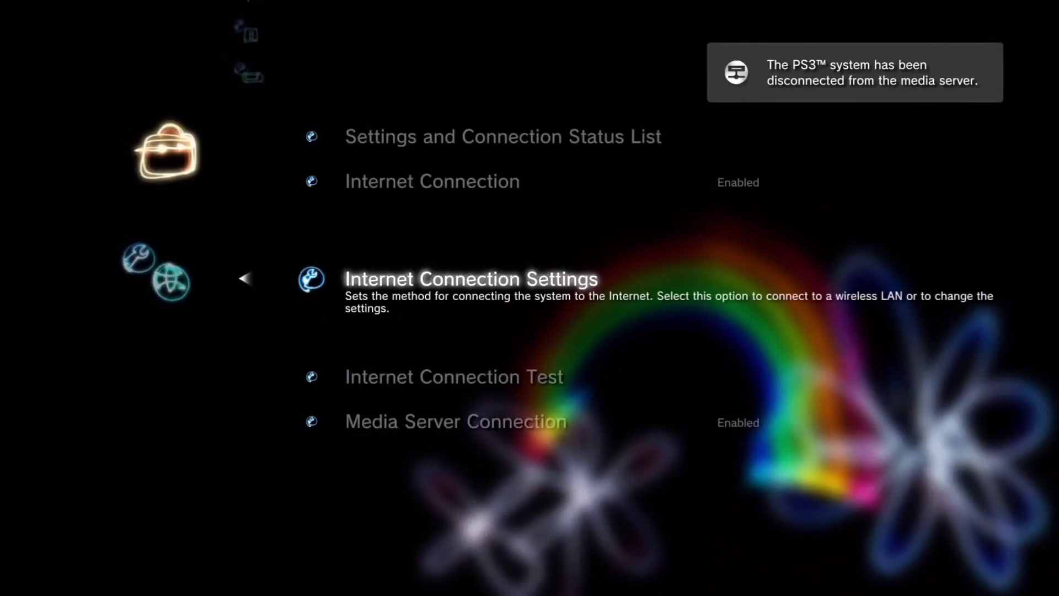
{"action": "key", "text": "Escape"}
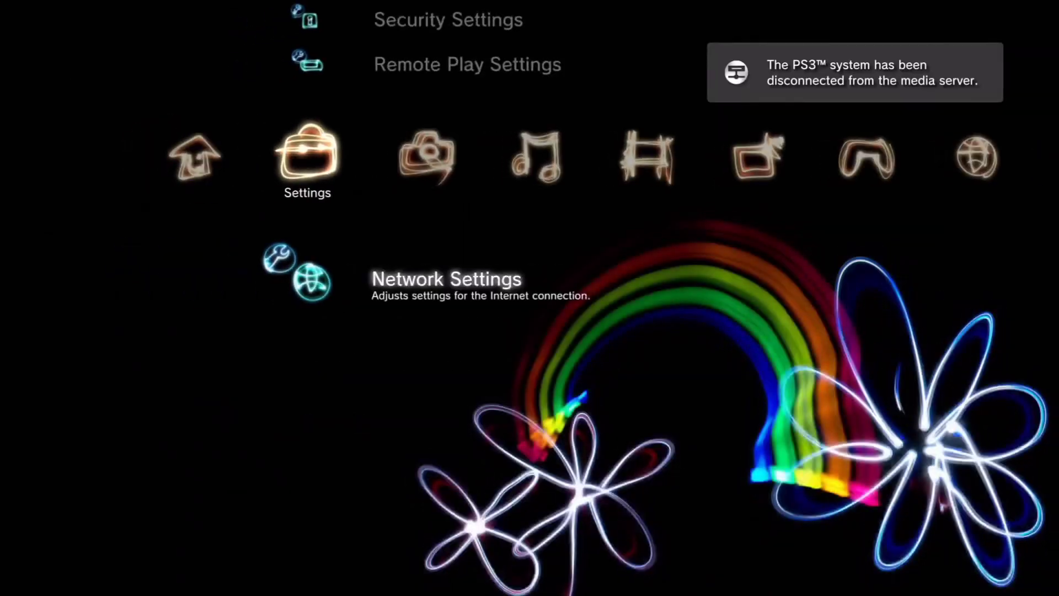
{"action": "key", "text": "Right"}
{"action": "key", "text": "Right"}
{"action": "key", "text": "Right"}
{"action": "key", "text": "Right"}
{"action": "key", "text": "Right"}
{"action": "key", "text": "Right"}
{"action": "key", "text": "Right"}
{"action": "key", "text": "Right"}
{"action": "key", "text": "Left"}
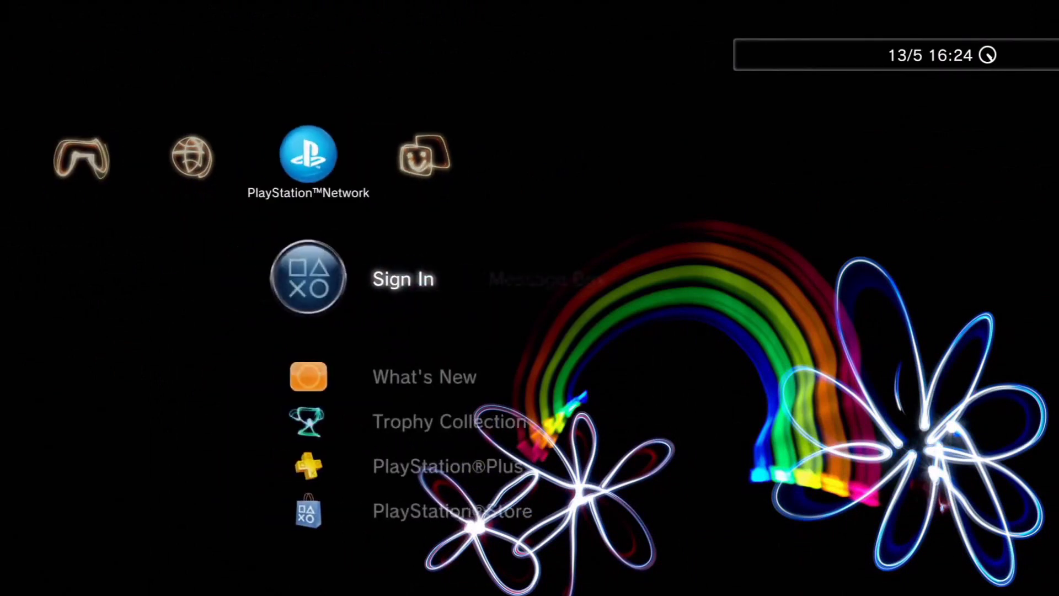
{"action": "key", "text": "Return"}
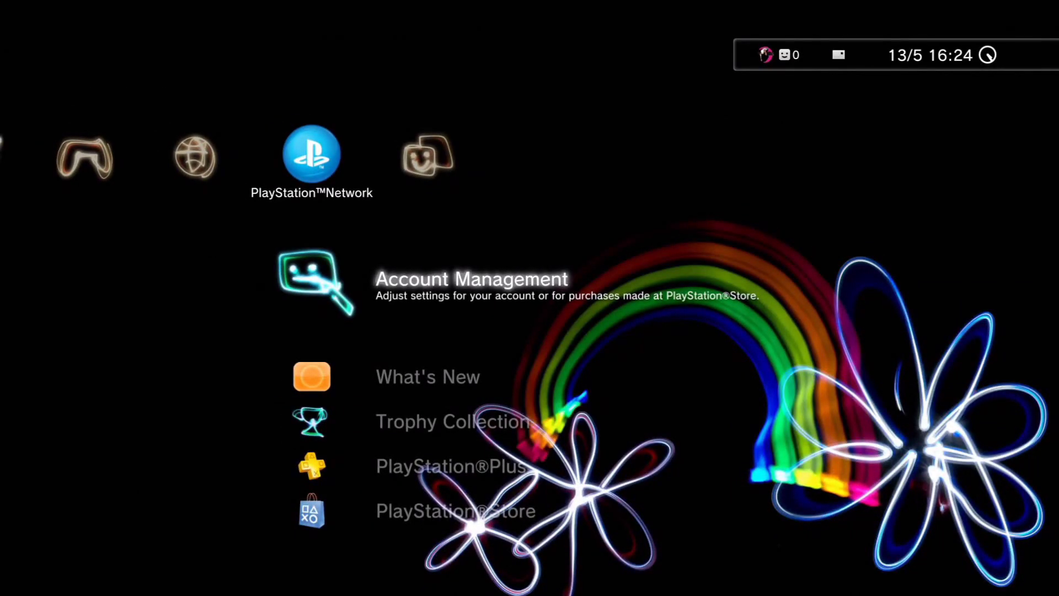
{"action": "key", "text": "Right"}
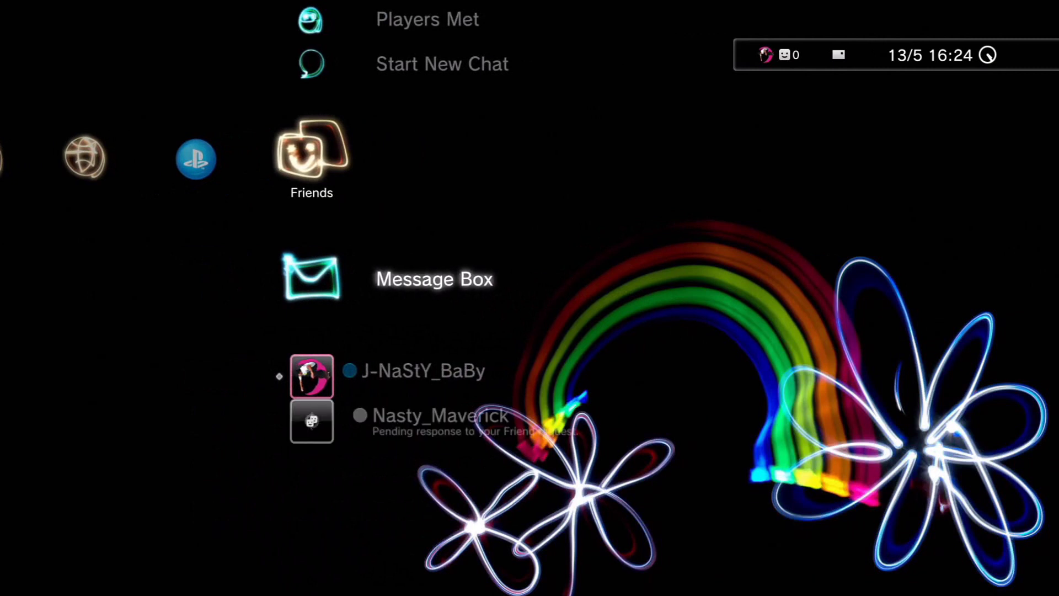